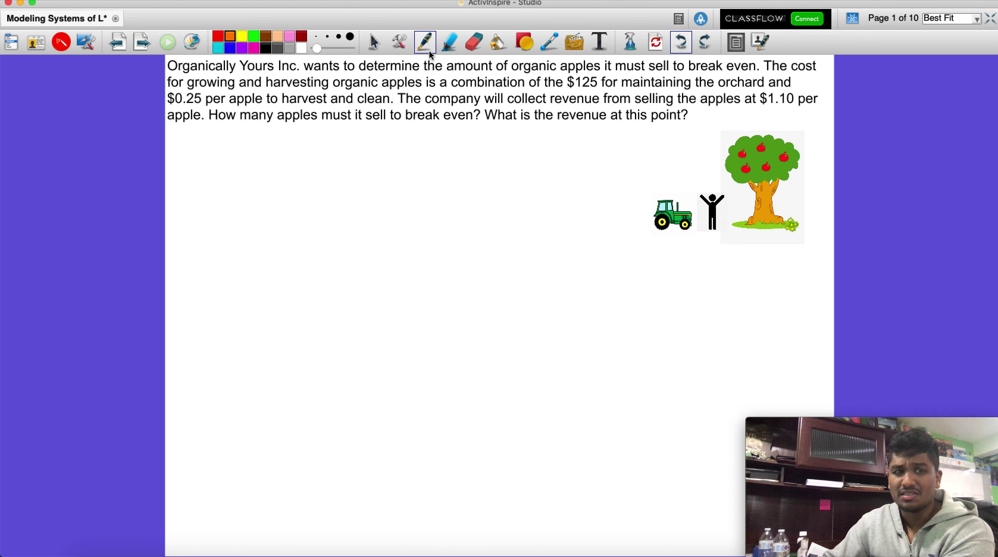
Pick the yellow swatch in the colour palette as the pen colour
left_click(242, 36)
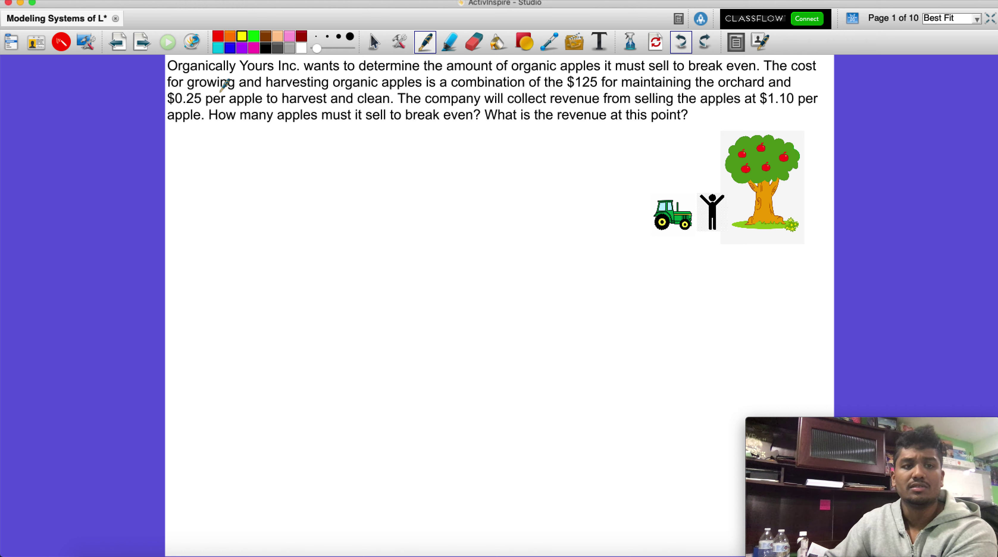
Handwrite the heading 'Breakeven:' in yellow in the left margin and underline it
left_click_drag(22, 78, 39, 89)
left_click_drag(50, 86, 117, 89)
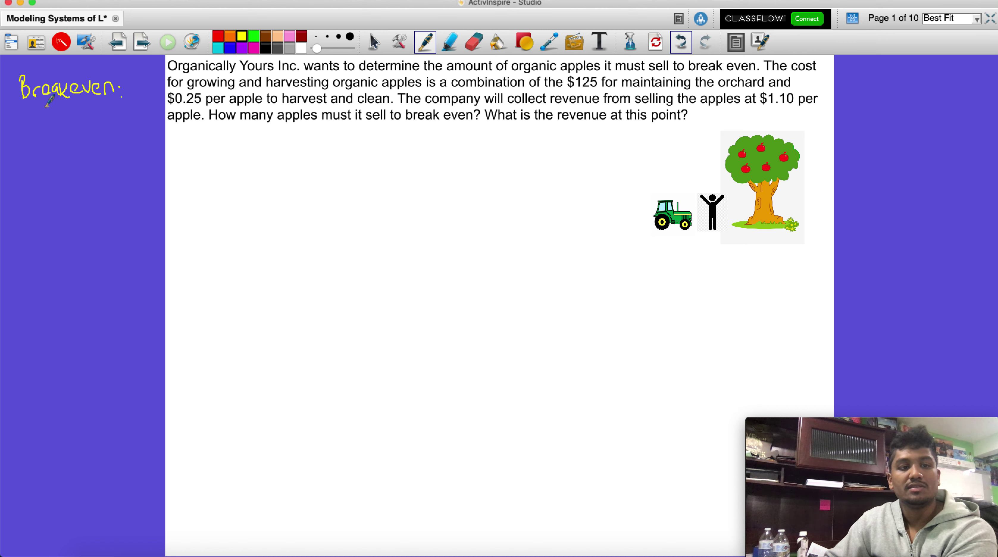
left_click_drag(20, 102, 133, 103)
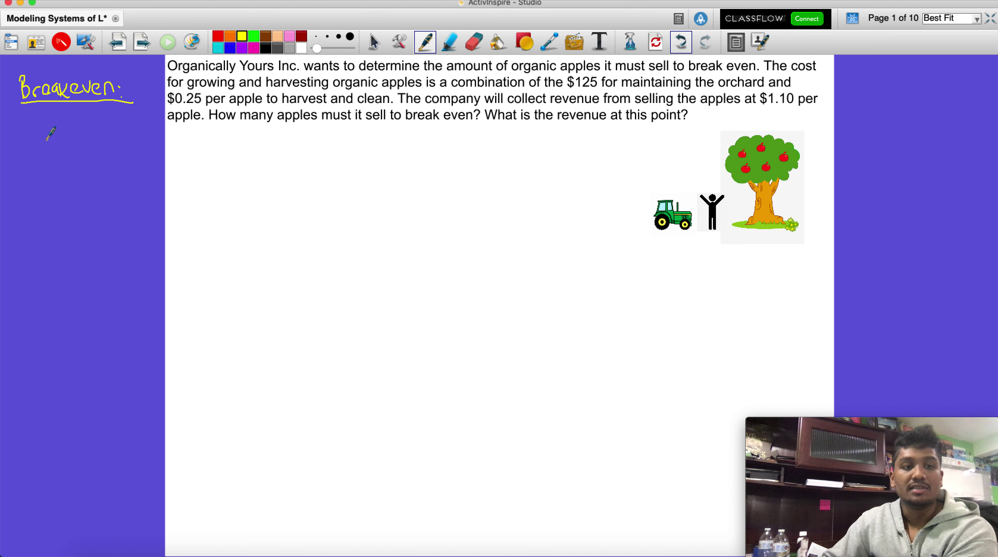
Write 'Cost - Revenue = 0' under the heading and begin 'Cost' on the next line
mouse_move(25, 124)
left_mouse_down()
mouse_move(26, 139)
mouse_move(35, 130)
mouse_move(38, 139)
left_mouse_up()
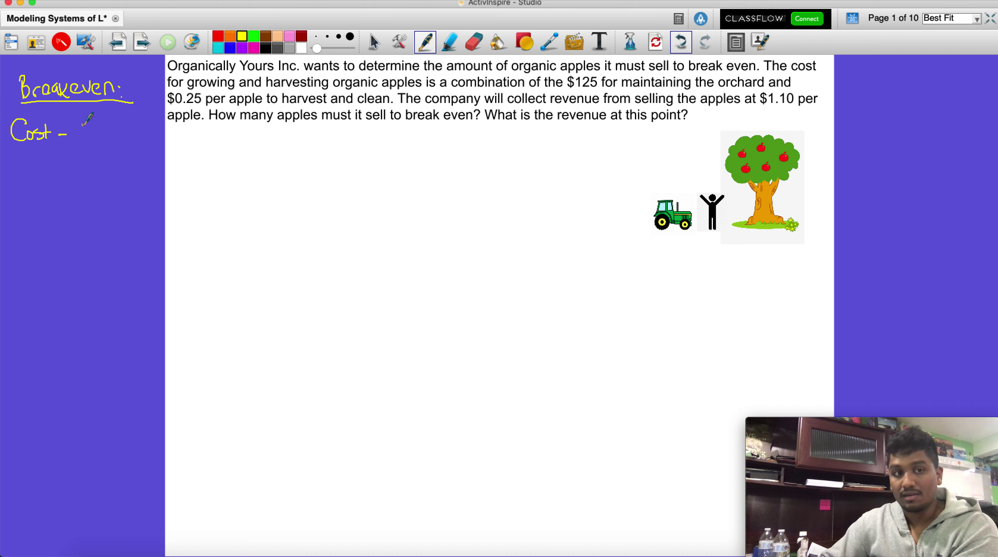
mouse_move(77, 124)
left_mouse_down()
mouse_move(88, 135)
mouse_move(133, 132)
left_mouse_up()
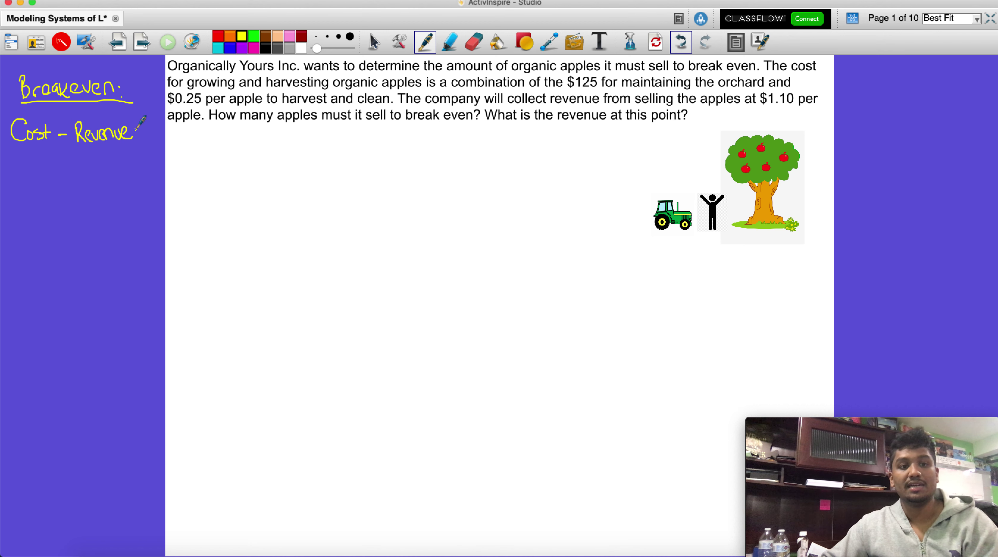
left_click_drag(148, 124, 150, 118)
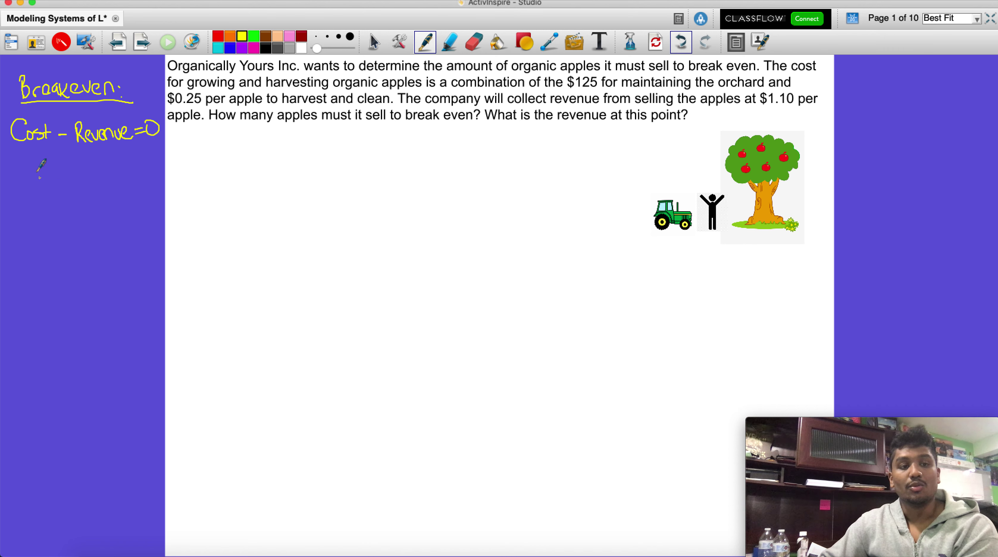
mouse_move(34, 171)
left_mouse_down()
mouse_move(35, 190)
mouse_move(41, 181)
left_mouse_up()
left_click_drag(50, 181, 156, 184)
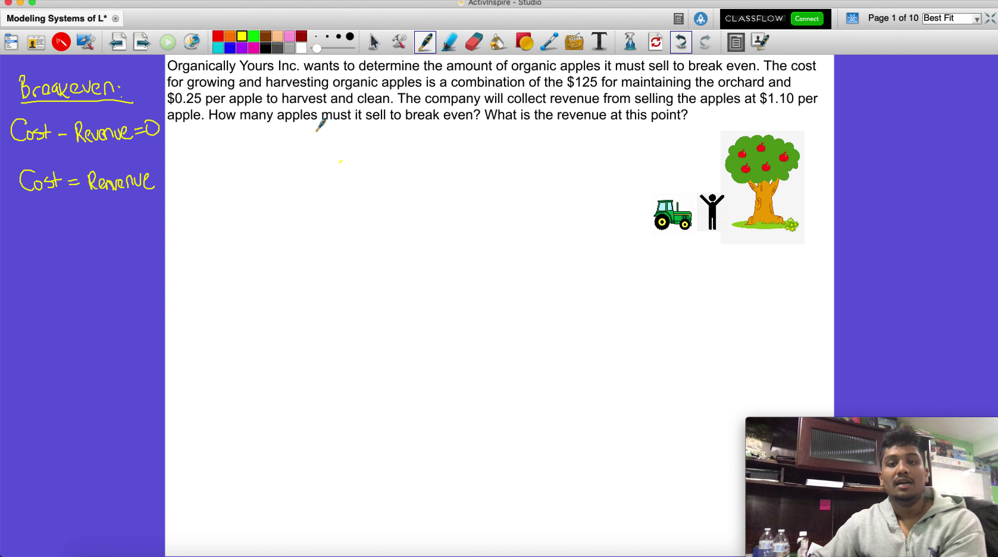
Complete the yellow 'Cost = Revenue' line beneath 'Cost - Revenue = 0'
left_click(340, 161)
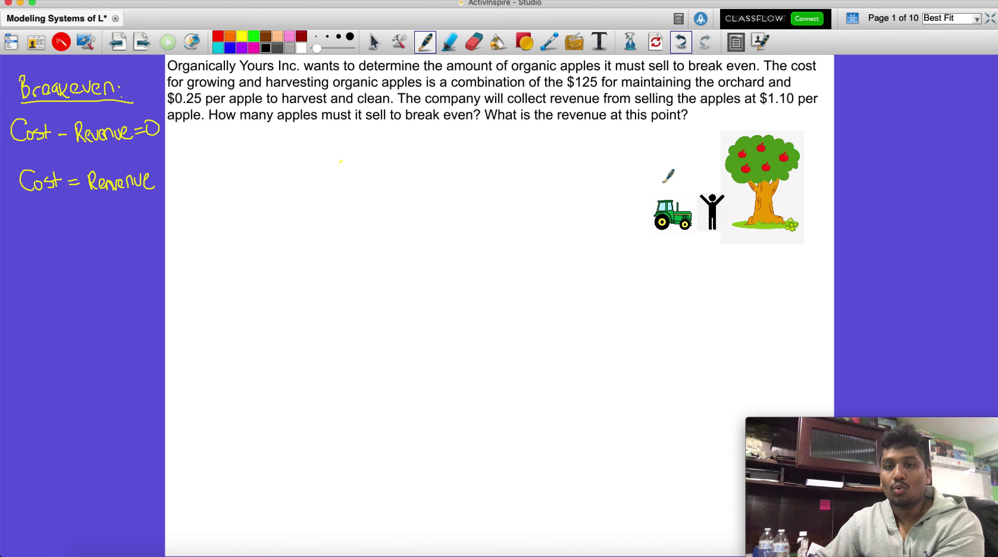
Write black 'Cost:' and 'Revenue:' labels below the word problem
mouse_move(200, 139)
left_mouse_down()
mouse_move(198, 160)
mouse_move(238, 141)
left_mouse_up()
left_click(236, 148)
left_click(236, 155)
mouse_move(197, 180)
left_mouse_down()
mouse_move(212, 174)
mouse_move(213, 195)
mouse_move(249, 185)
mouse_move(267, 195)
left_mouse_up()
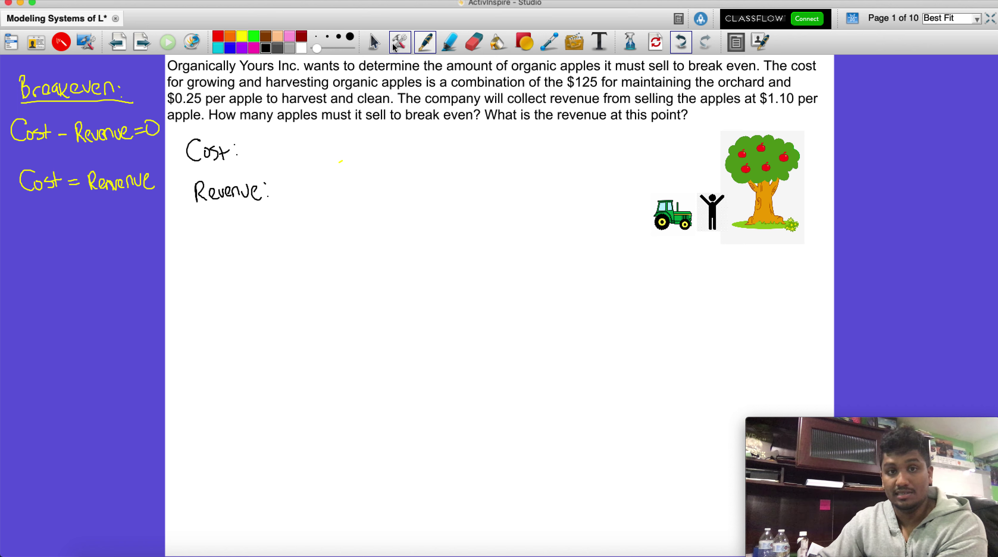
Select the labels and yellow equations and nudge the ink slightly down-right
left_click(375, 42)
mouse_move(343, 256)
left_mouse_down()
mouse_move(216, 138)
mouse_move(197, 141)
left_mouse_up()
mouse_move(331, 131)
left_mouse_down()
mouse_move(191, 227)
mouse_move(154, 219)
left_mouse_up()
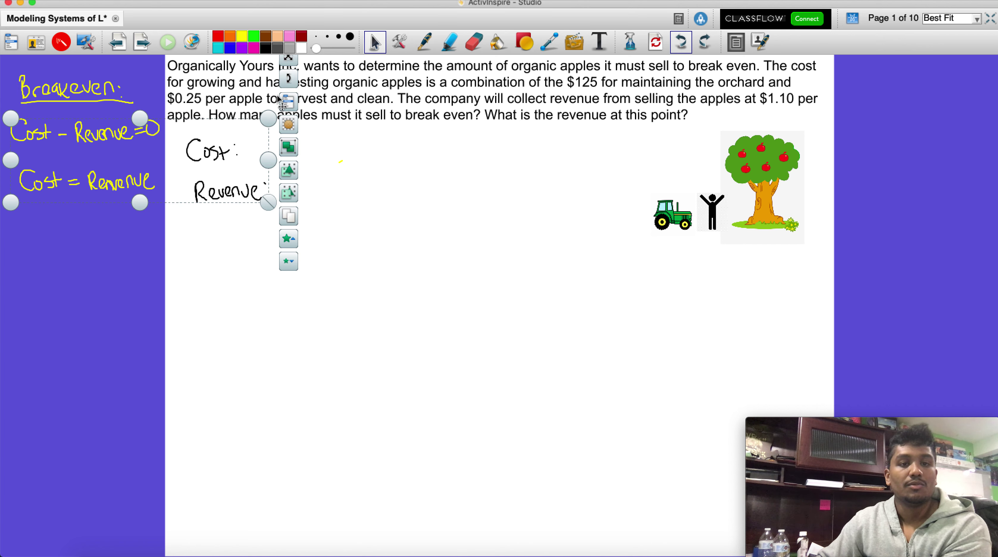
mouse_move(295, 73)
left_mouse_down()
mouse_move(295, 98)
mouse_move(299, 83)
left_mouse_up()
left_click(329, 279)
mouse_move(386, 287)
left_mouse_down()
mouse_move(270, 218)
mouse_move(190, 147)
left_mouse_up()
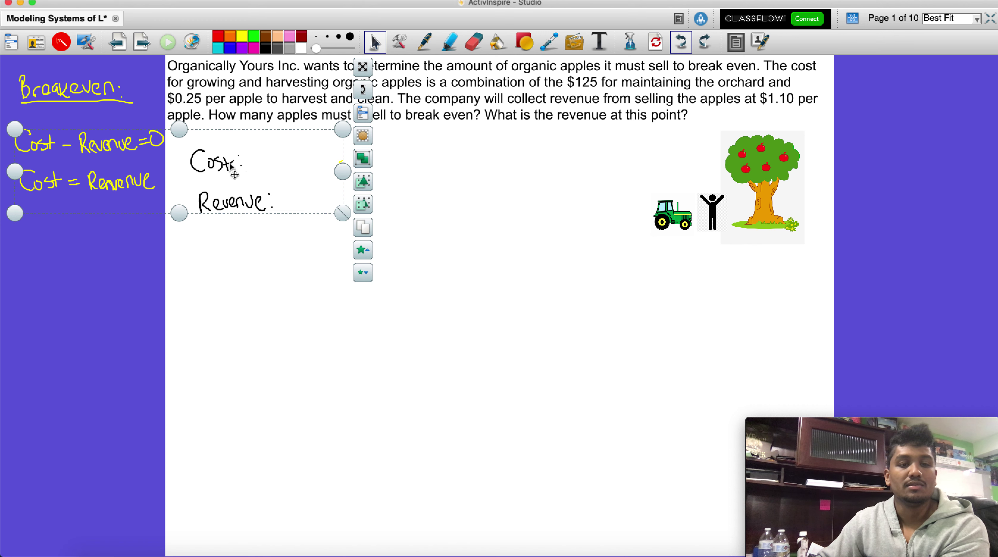
Erase the 'Cost:' and 'Revenue:' labels with the Eraser tool
left_click(342, 288)
left_click(475, 42)
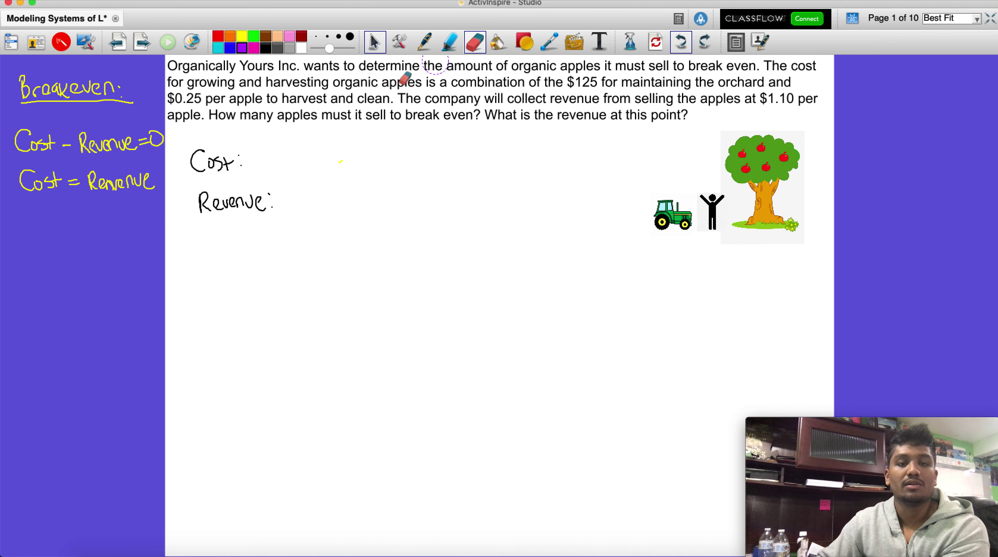
mouse_move(238, 164)
left_mouse_down()
mouse_move(215, 212)
mouse_move(231, 156)
mouse_move(274, 201)
left_mouse_up()
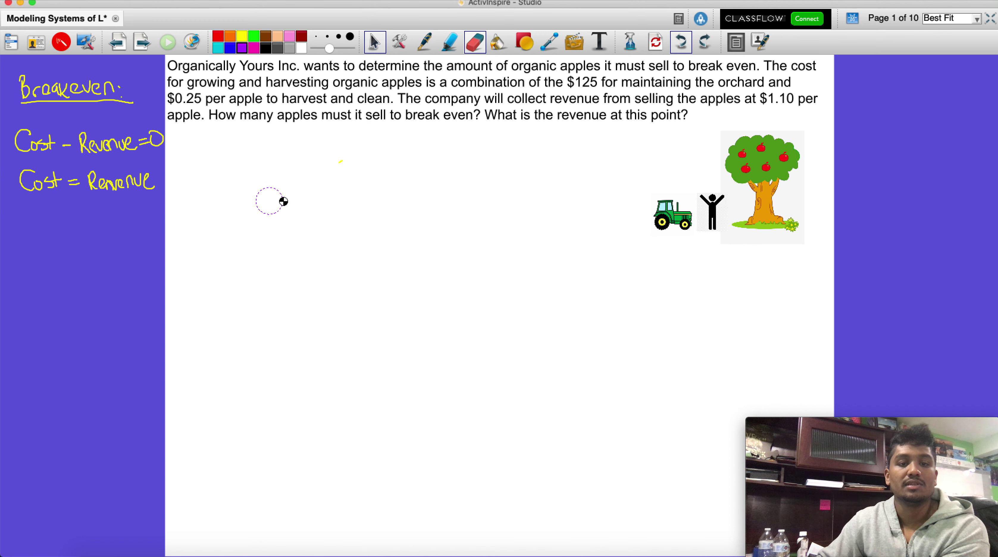
left_click(425, 42)
Handwrite 'X = # of ap' in black beneath the problem
left_click_drag(199, 144, 210, 162)
mouse_move(209, 144)
left_mouse_down()
mouse_move(199, 162)
mouse_move(227, 152)
left_mouse_up()
left_click_drag(219, 157, 236, 160)
mouse_move(247, 143)
left_mouse_down()
mouse_move(244, 160)
mouse_move(250, 148)
left_mouse_up()
left_click_drag(234, 156, 266, 149)
left_click_drag(273, 139, 272, 158)
mouse_move(268, 149)
left_mouse_down()
mouse_move(304, 168)
mouse_move(322, 142)
left_mouse_up()
Finish 'X = # of apples' and write 'Cost:' below it
left_click_drag(322, 153, 330, 156)
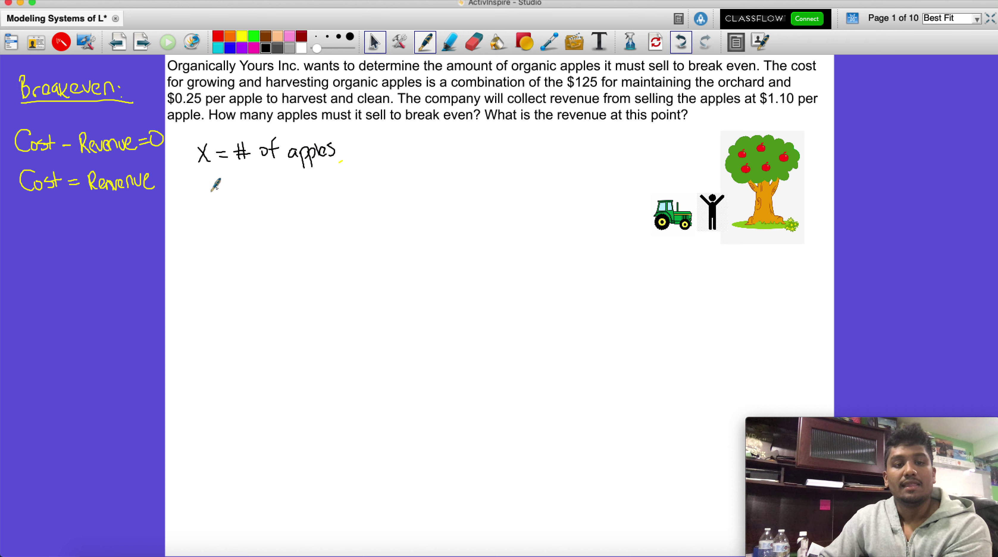
left_click_drag(213, 189, 248, 191)
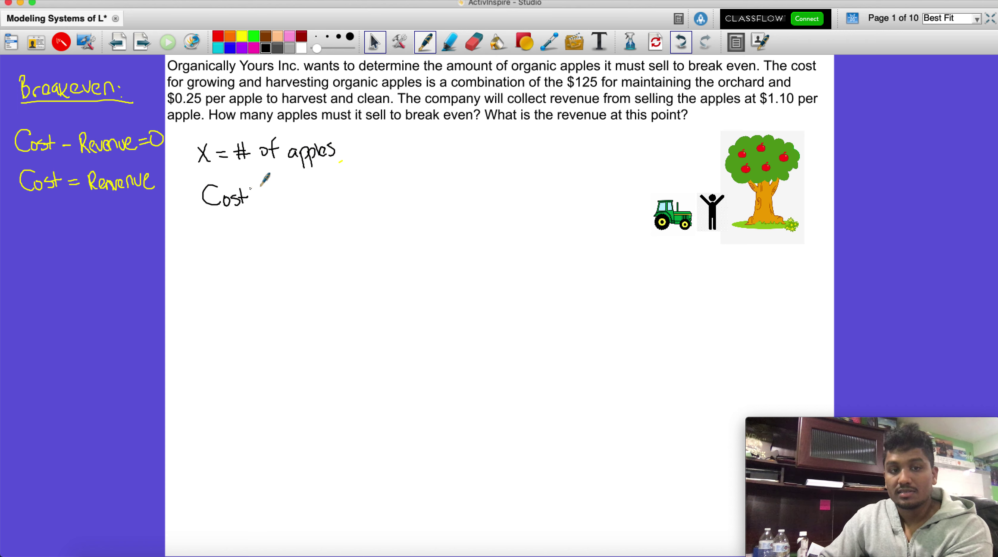
left_click(260, 192)
left_click(262, 198)
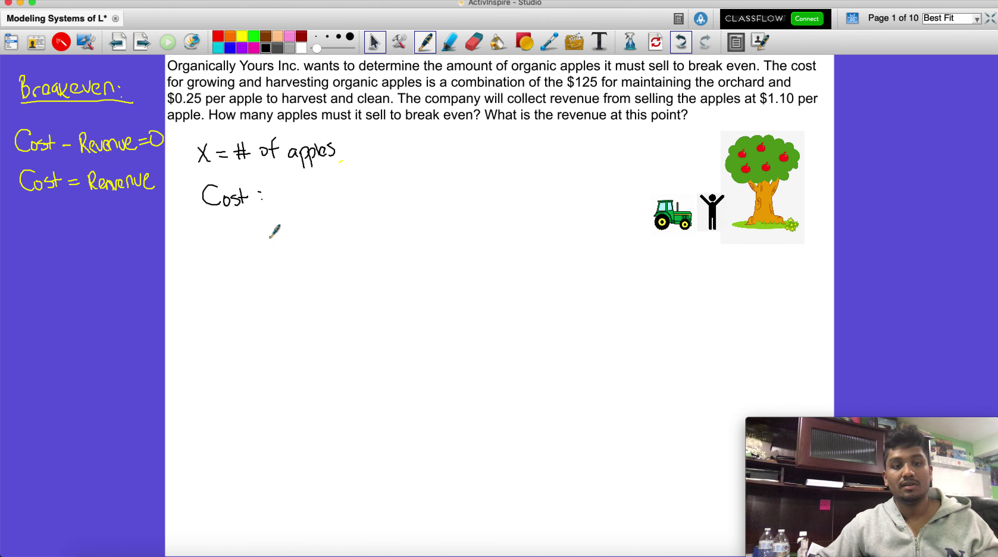
Write 'Revenue:' under 'Cost:', undoing a stray stroke along the way
mouse_move(209, 232)
left_mouse_down()
mouse_move(210, 253)
mouse_move(239, 238)
left_mouse_up()
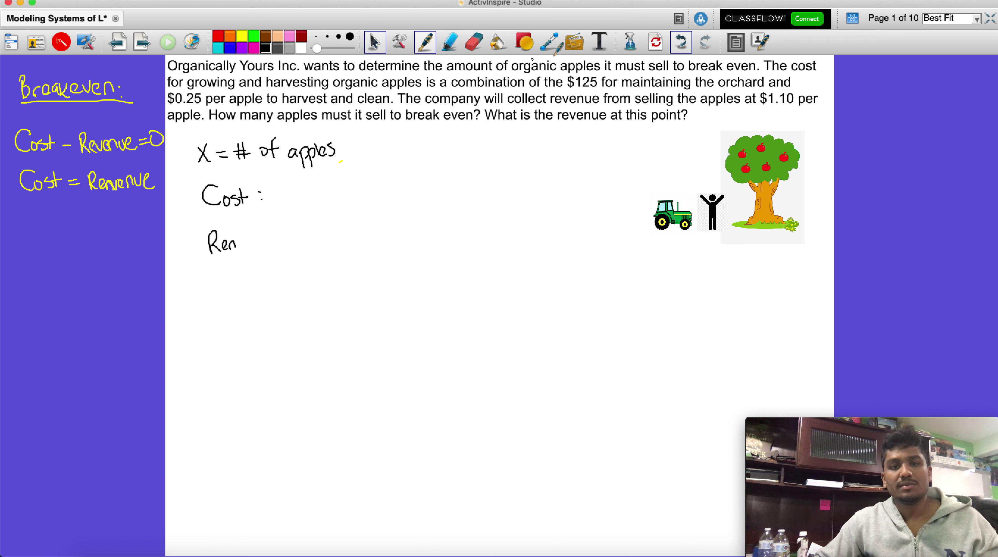
left_click(681, 41)
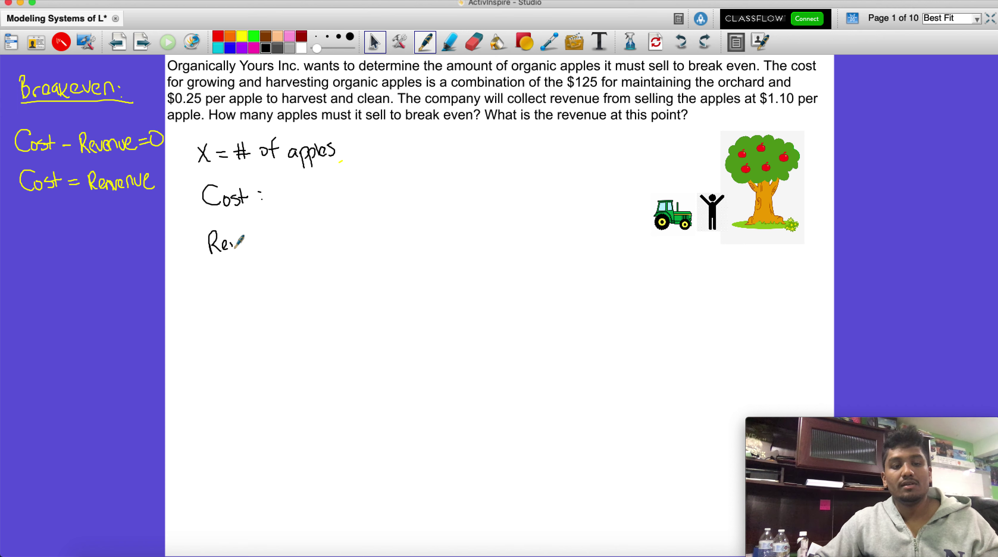
mouse_move(235, 247)
left_mouse_down()
mouse_move(268, 239)
mouse_move(290, 248)
left_mouse_up()
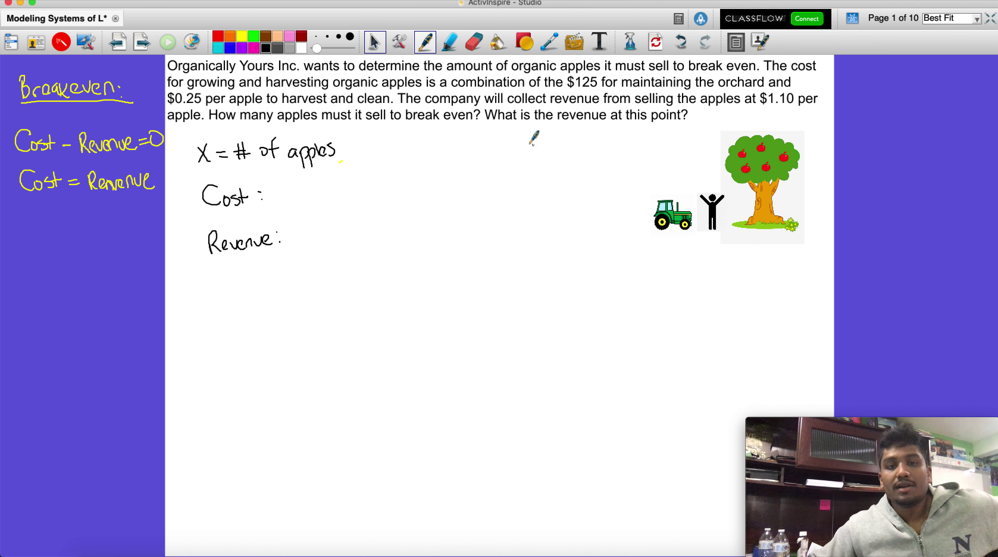
left_click(229, 36)
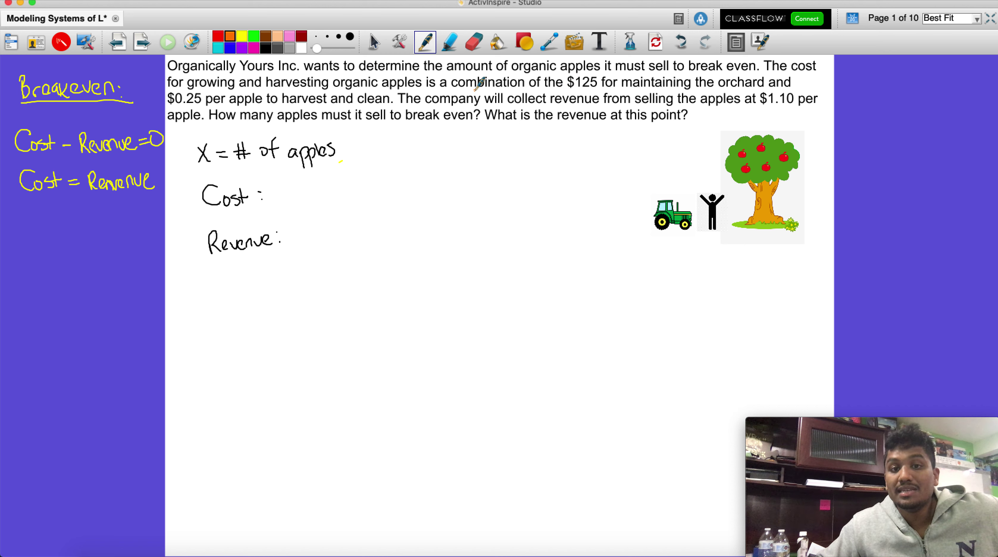
In orange, underline 'combination', circle $125, and label the tractor '$125' with an arrow
left_click_drag(474, 92, 488, 89)
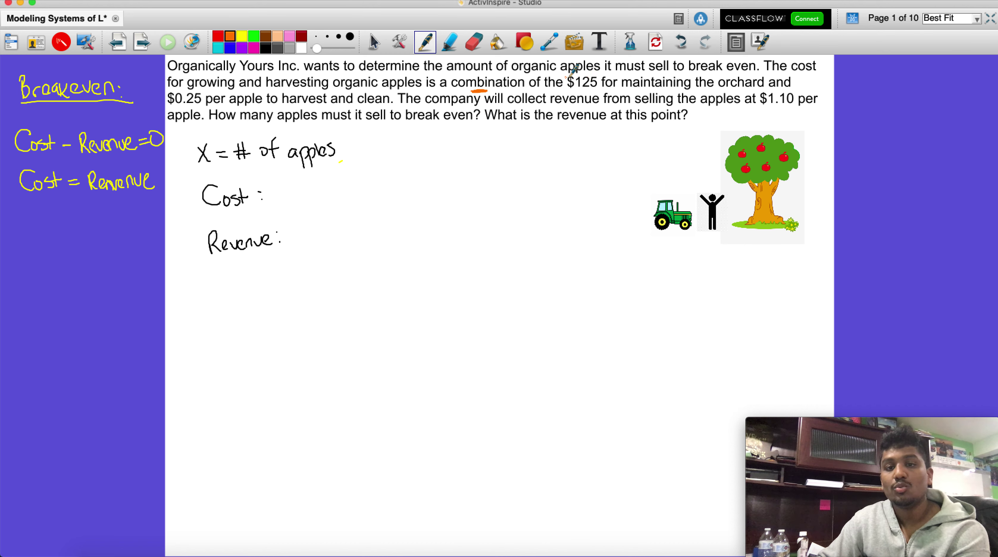
mouse_move(578, 73)
left_mouse_down()
mouse_move(564, 82)
mouse_move(693, 82)
mouse_move(670, 72)
mouse_move(581, 70)
left_mouse_up()
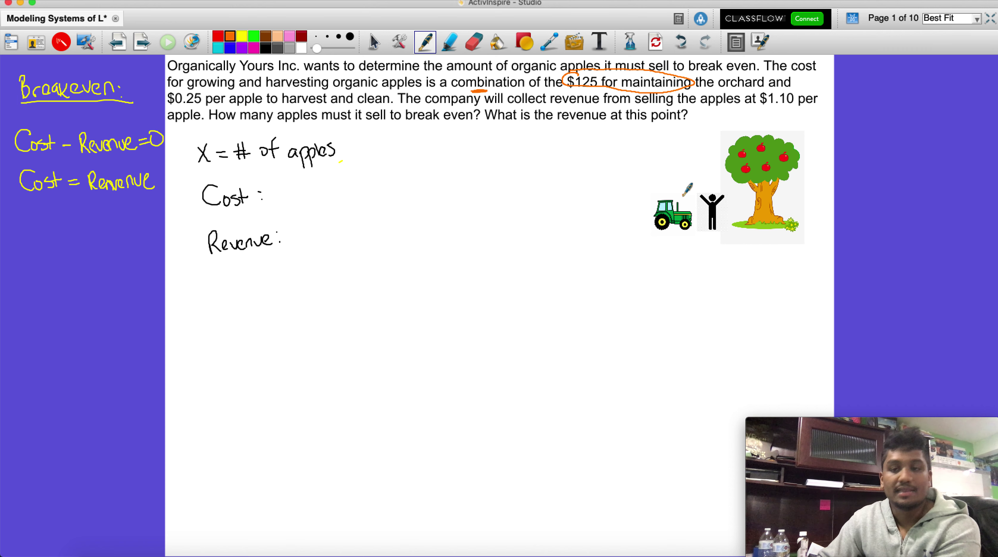
mouse_move(670, 170)
left_mouse_down()
mouse_move(669, 193)
mouse_move(676, 186)
left_mouse_up()
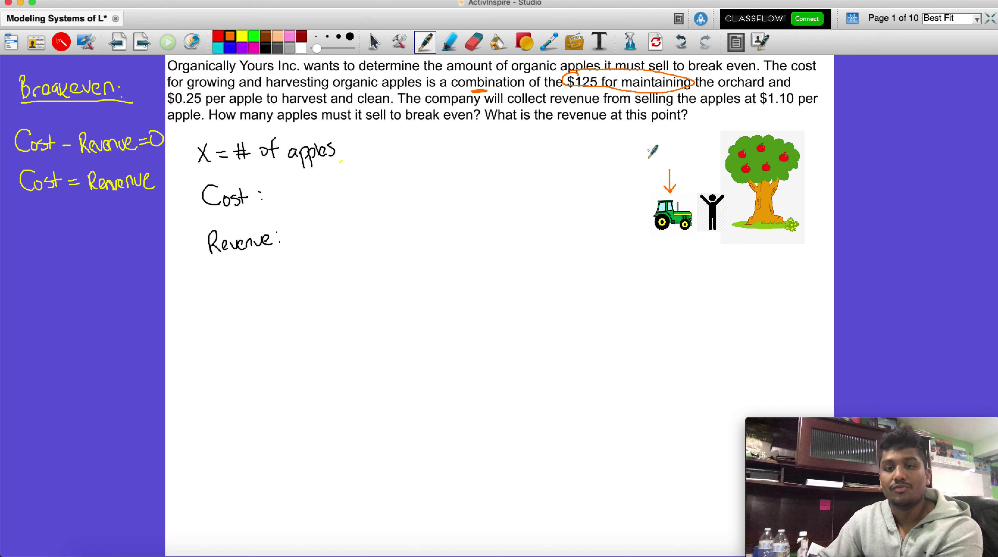
mouse_move(652, 151)
left_mouse_down()
mouse_move(650, 168)
mouse_move(680, 144)
left_mouse_up()
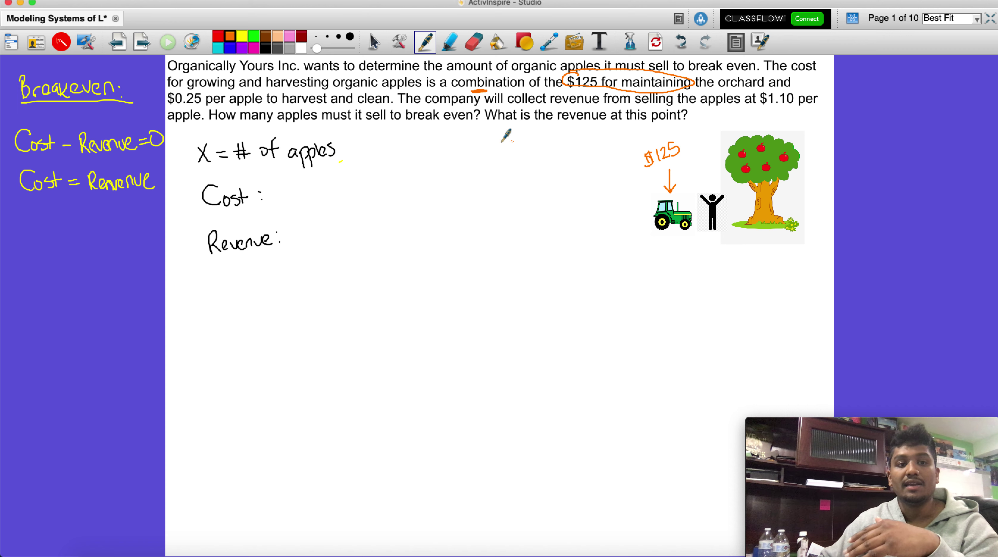
Underline $0.25 and draw an orange arrow to the tree's apples for 'harvest & clean'
left_click_drag(176, 107, 187, 103)
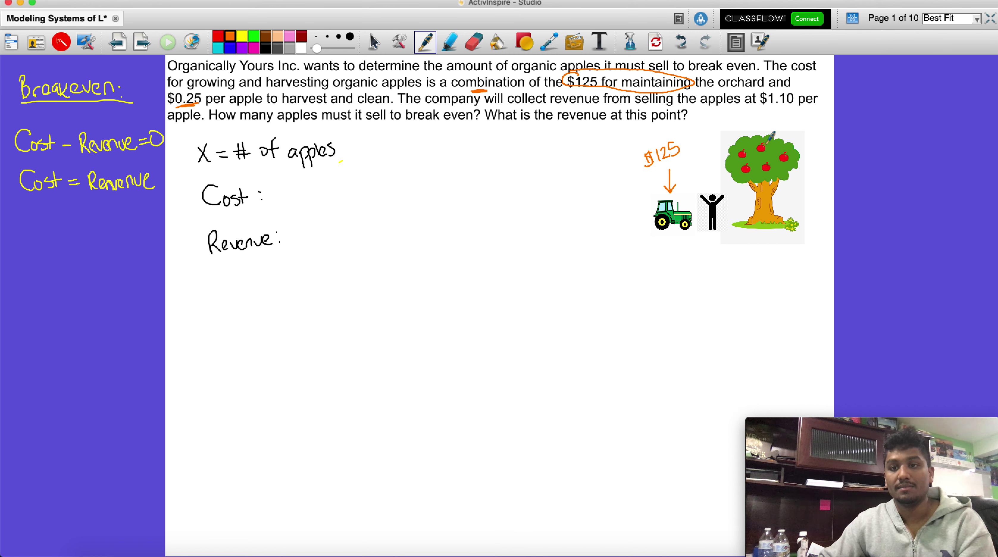
left_click_drag(825, 126, 794, 143)
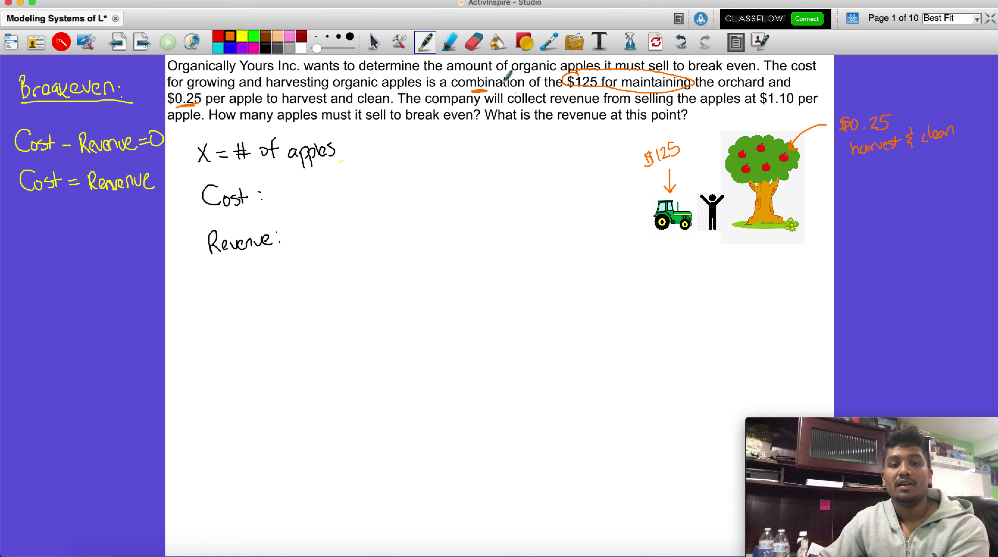
left_click(264, 49)
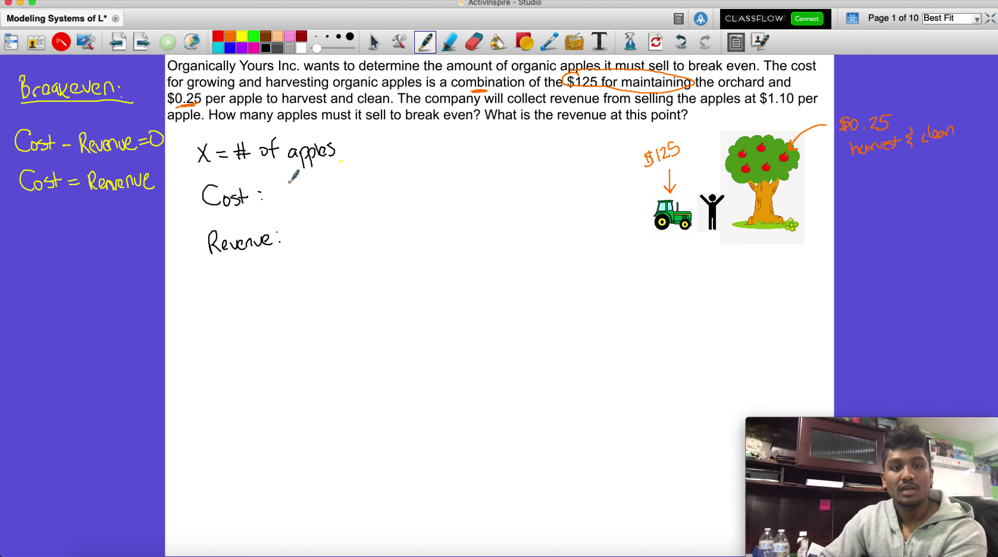
Write '125 + 0.25X' after Cost: and draw a red line out from the tree's apples
mouse_move(284, 186)
left_mouse_down()
mouse_move(285, 197)
mouse_move(304, 198)
mouse_move(361, 179)
mouse_move(387, 189)
left_mouse_up()
left_click(372, 189)
left_click_drag(390, 173, 388, 191)
left_click_drag(390, 173, 398, 172)
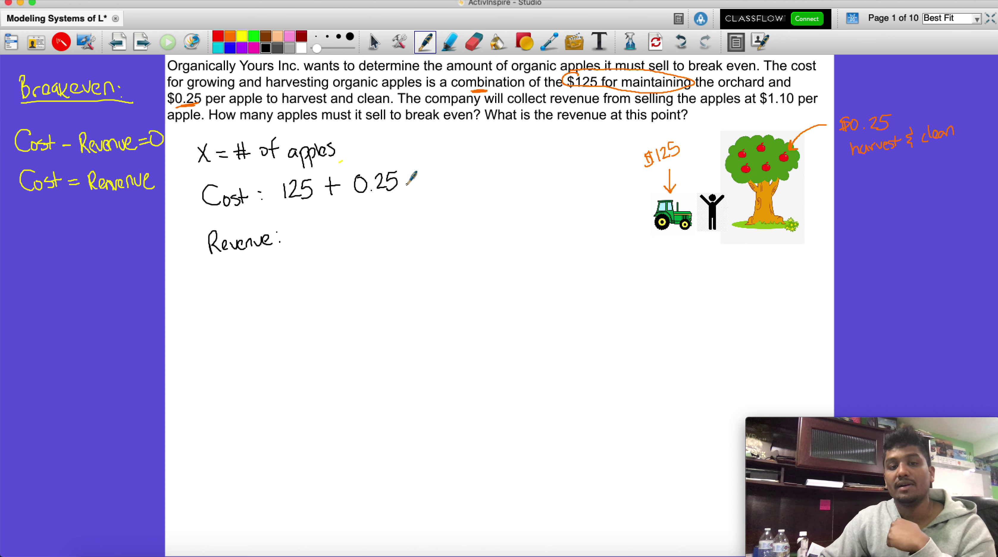
left_click_drag(399, 174, 413, 190)
left_click_drag(412, 175, 400, 191)
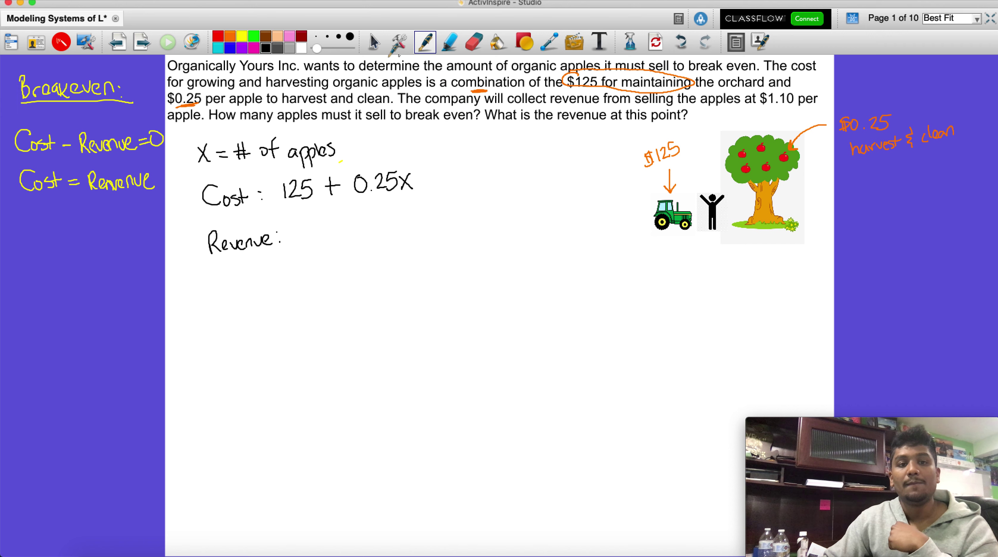
left_click(218, 37)
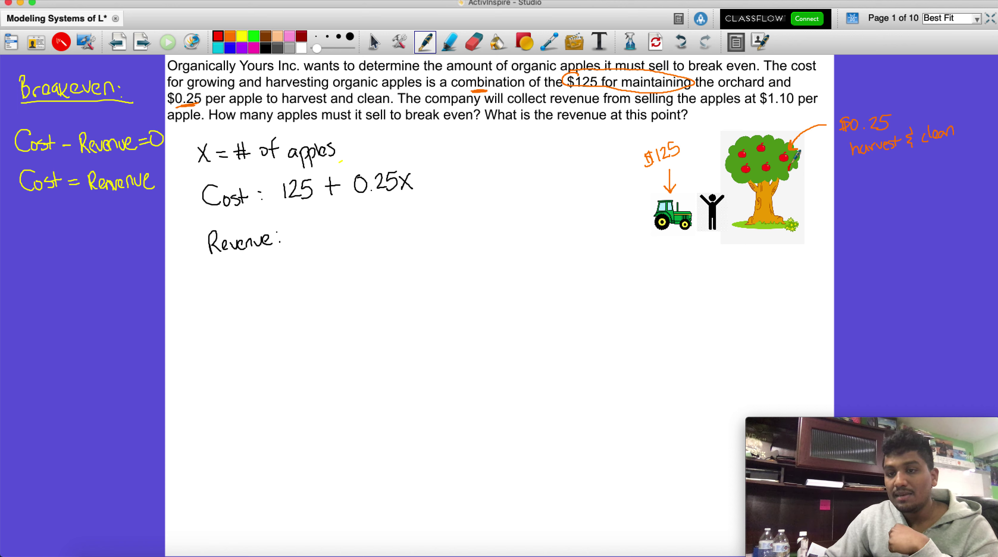
mouse_move(791, 168)
left_mouse_down()
mouse_move(825, 195)
mouse_move(859, 192)
left_mouse_up()
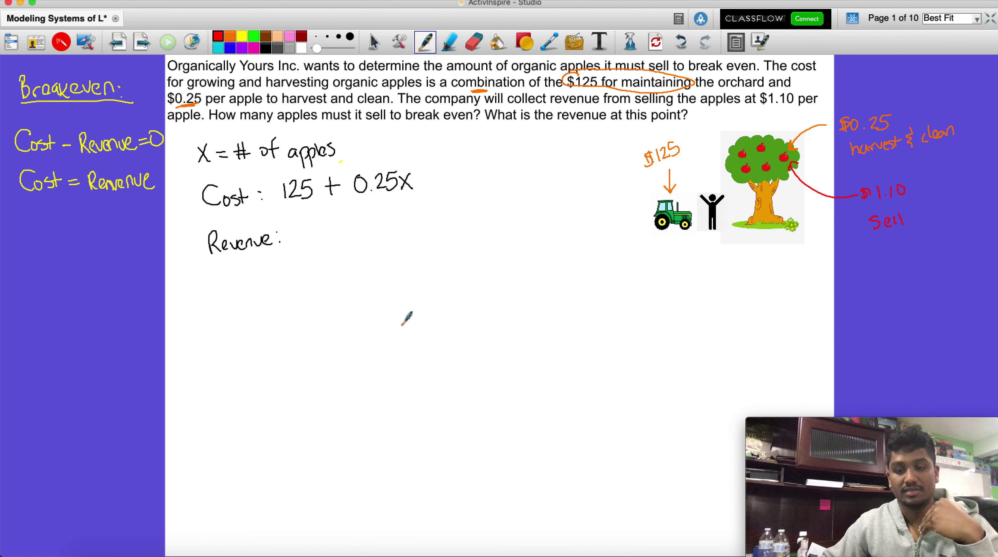
Write red '1.10X' after Revenue: and double-underline 'break even' in the question
mouse_move(302, 223)
left_mouse_down()
mouse_move(304, 238)
mouse_move(325, 223)
mouse_move(335, 236)
left_mouse_up()
left_click_drag(334, 220, 345, 236)
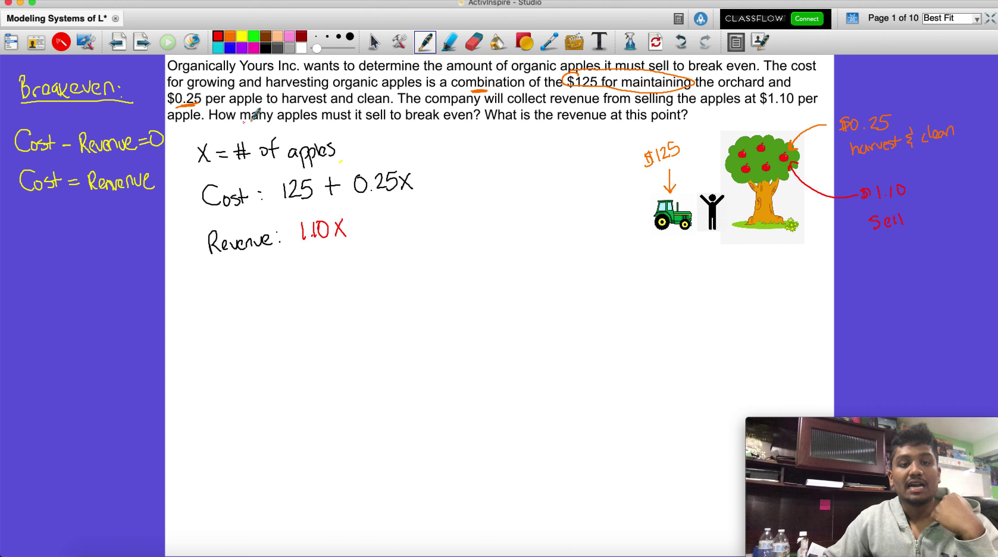
left_click_drag(425, 123, 456, 124)
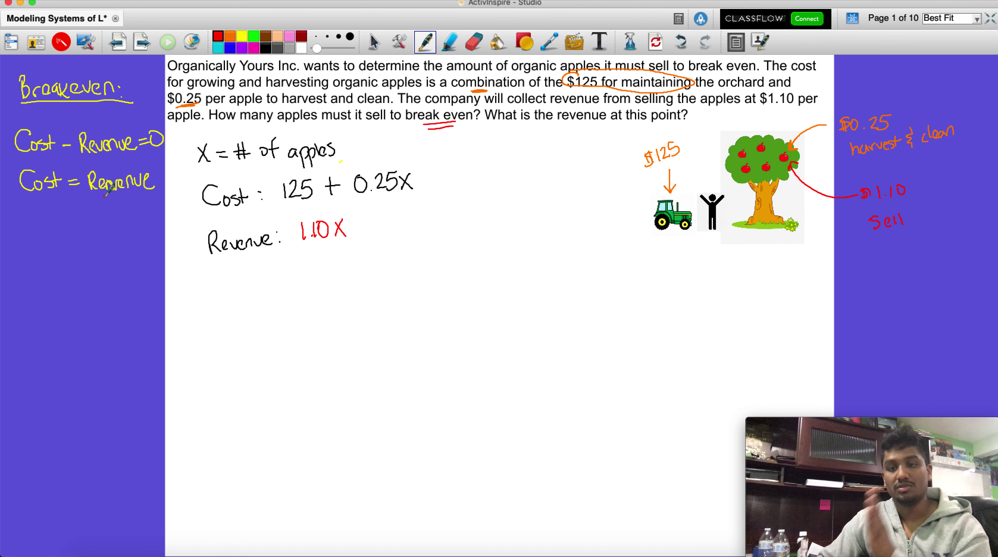
Write red 'Cost = Revenue' and box the cost expression 125 + 0.25X in blue
mouse_move(216, 292)
left_mouse_down()
mouse_move(206, 319)
mouse_move(237, 317)
left_mouse_up()
left_click(239, 292)
mouse_move(231, 306)
left_mouse_down()
mouse_move(270, 301)
mouse_move(289, 317)
mouse_move(323, 302)
mouse_move(368, 308)
left_mouse_up()
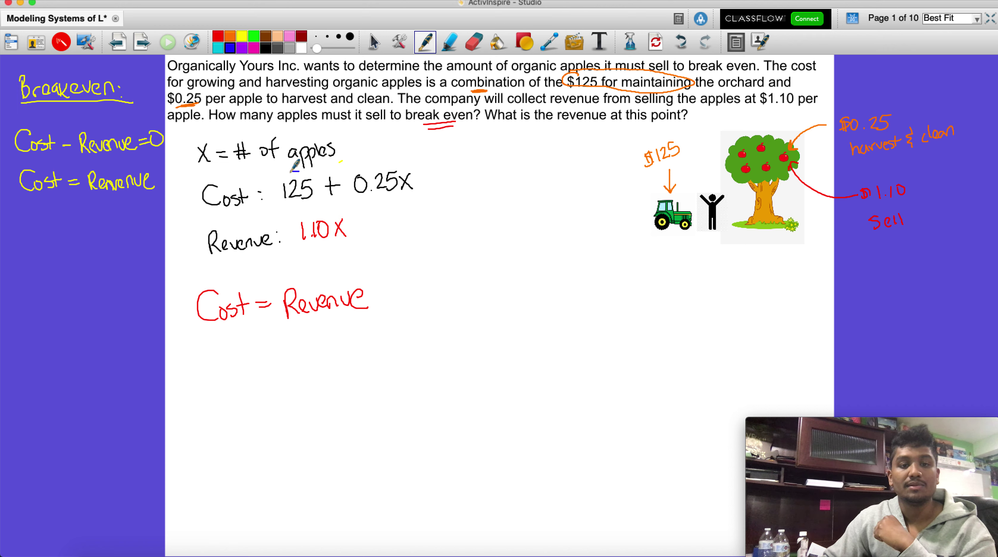
mouse_move(298, 172)
left_mouse_down()
mouse_move(280, 206)
mouse_move(425, 197)
mouse_move(378, 163)
mouse_move(290, 169)
left_mouse_up()
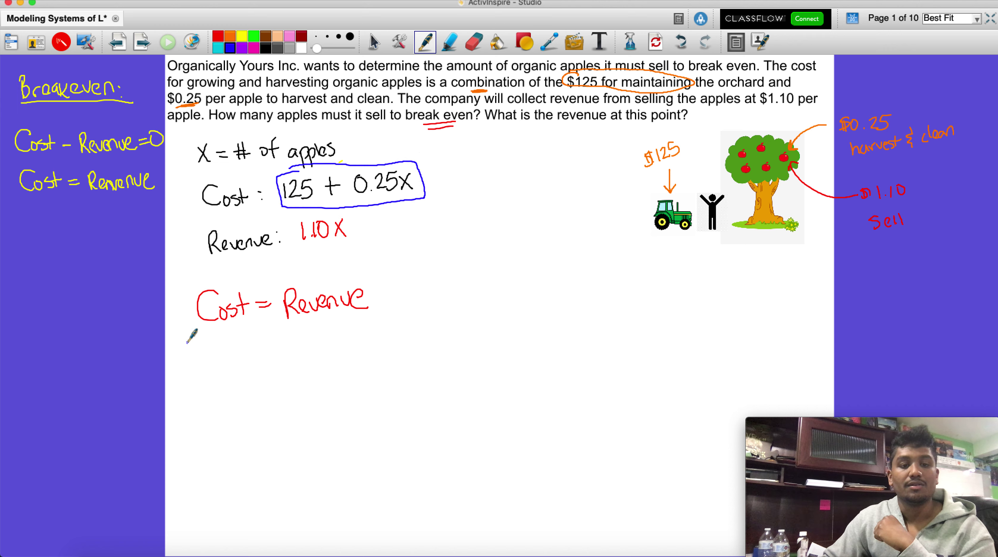
Write the equation 125 + 0.25X = 1.10X, also boxing the 1.10X revenue expression
mouse_move(187, 341)
left_mouse_down()
mouse_move(188, 358)
mouse_move(234, 350)
left_mouse_up()
mouse_move(228, 343)
left_mouse_down()
mouse_move(228, 358)
mouse_move(249, 340)
mouse_move(273, 351)
mouse_move(280, 338)
left_mouse_up()
left_click(257, 349)
mouse_move(286, 338)
left_mouse_down()
mouse_move(296, 351)
mouse_move(286, 352)
mouse_move(323, 339)
left_mouse_up()
left_click_drag(311, 345, 324, 343)
mouse_move(322, 214)
left_mouse_down()
mouse_move(367, 217)
mouse_move(308, 242)
mouse_move(324, 212)
mouse_move(340, 212)
left_mouse_up()
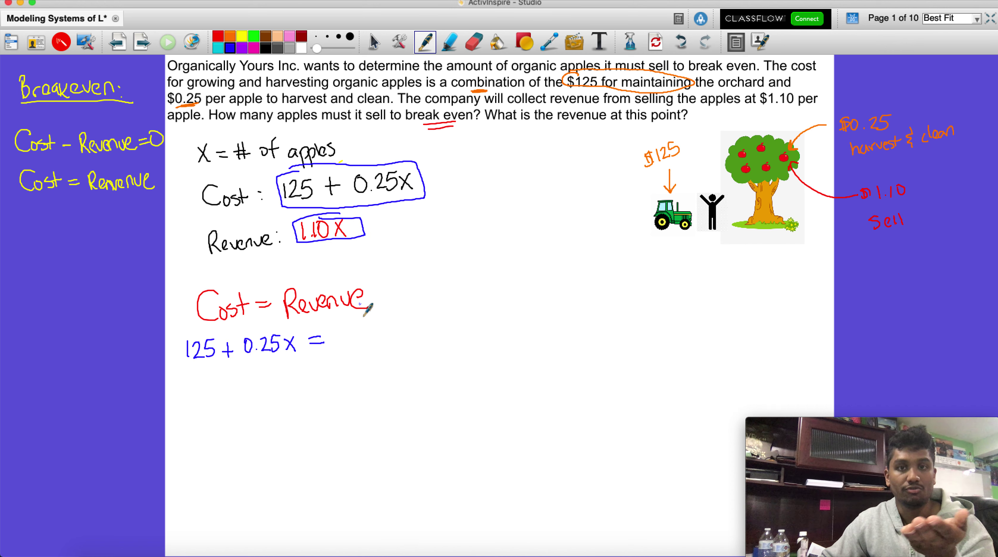
mouse_move(340, 329)
left_mouse_down()
mouse_move(339, 344)
mouse_move(359, 329)
mouse_move(384, 334)
left_mouse_up()
left_click(344, 341)
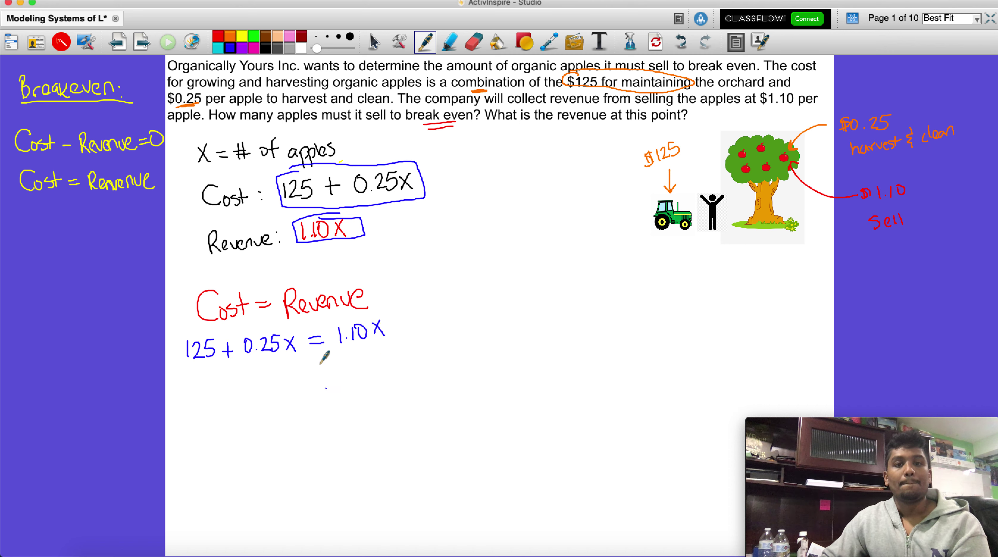
left_click(230, 36)
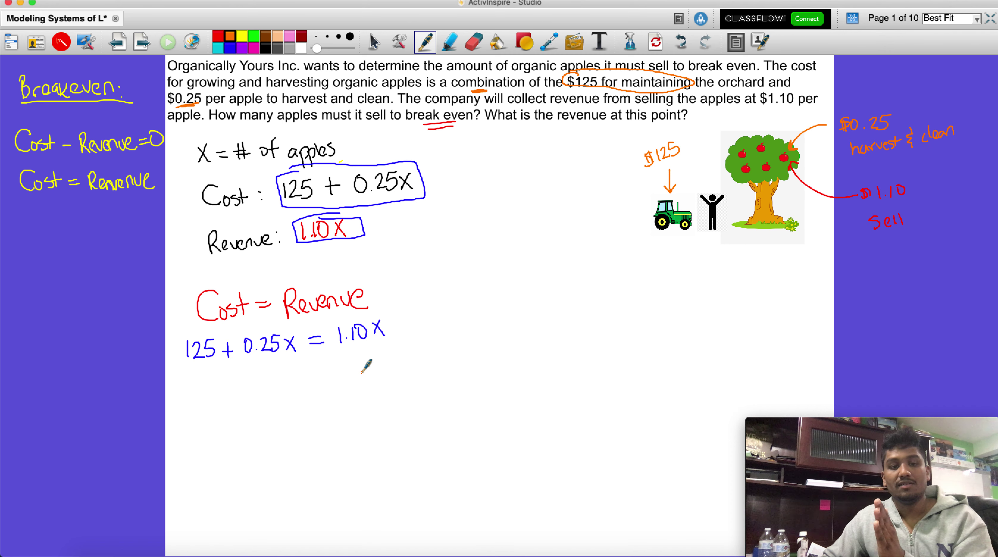
Subtract 0.25X from both sides in orange and cancel the 0.25X terms
mouse_move(225, 374)
left_mouse_down()
mouse_move(250, 367)
mouse_move(295, 376)
left_mouse_up()
left_click(264, 376)
mouse_move(294, 364)
left_mouse_down()
mouse_move(285, 377)
mouse_move(349, 360)
mouse_move(373, 369)
left_mouse_up()
left_click(357, 367)
left_click_drag(194, 392, 420, 386)
left_click_drag(281, 331, 270, 375)
Write the simplified equation 125 = 0.85X
mouse_move(247, 422)
left_mouse_down()
mouse_move(248, 438)
mouse_move(299, 421)
left_mouse_up()
mouse_move(291, 429)
left_mouse_down()
mouse_move(312, 430)
mouse_move(317, 419)
mouse_move(342, 431)
mouse_move(351, 416)
left_mouse_up()
left_click(325, 428)
mouse_move(355, 416)
left_mouse_down()
mouse_move(367, 431)
mouse_move(356, 431)
left_mouse_up()
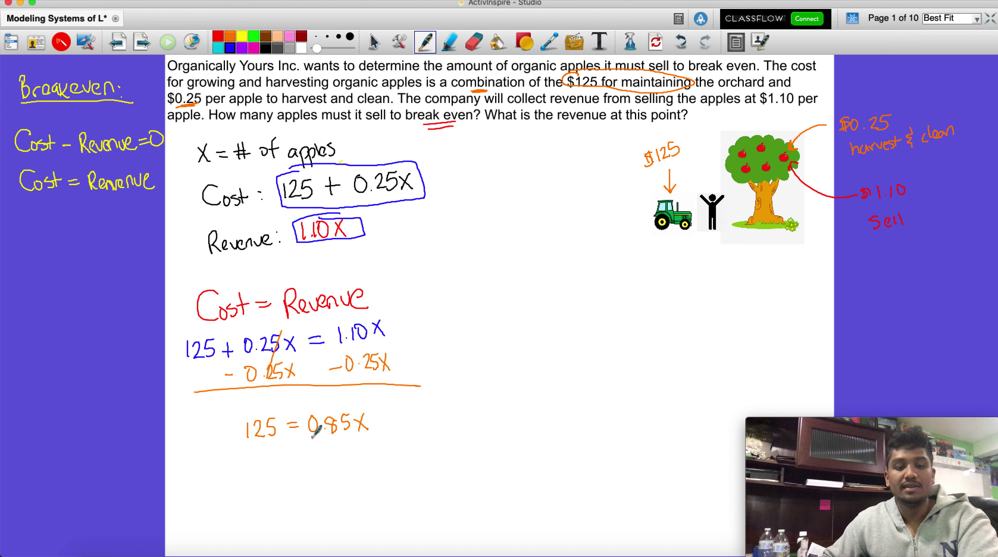
Divide both sides by 0.85 in blue and write the result 147.05 = X
mouse_move(308, 440)
left_mouse_down()
mouse_move(359, 438)
mouse_move(323, 453)
mouse_move(349, 462)
left_mouse_up()
left_click(331, 465)
mouse_move(247, 442)
left_mouse_down()
mouse_move(278, 440)
mouse_move(256, 457)
mouse_move(277, 453)
mouse_move(283, 465)
left_mouse_up()
left_click(267, 464)
mouse_move(343, 415)
left_mouse_down()
mouse_move(336, 518)
mouse_move(317, 512)
left_mouse_up()
left_click_drag(311, 517, 319, 517)
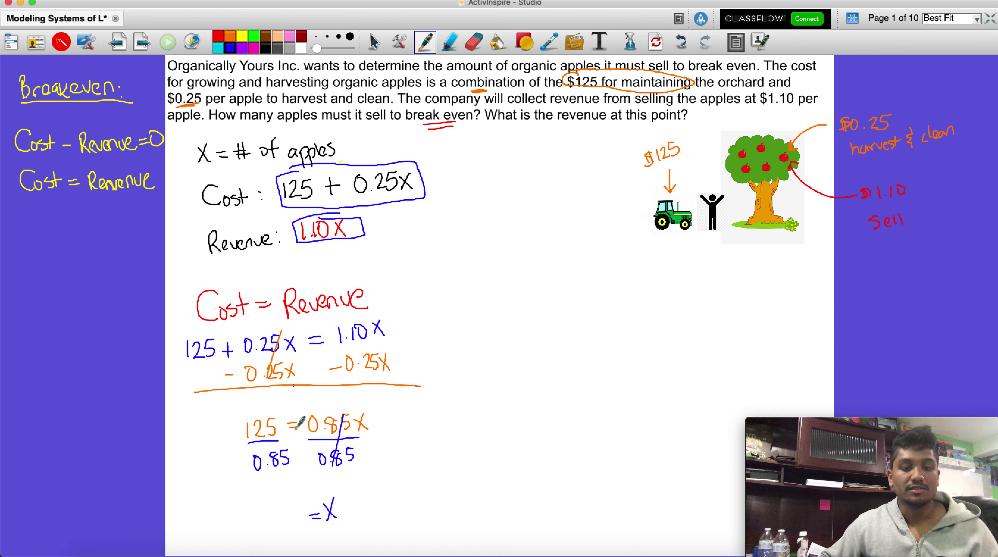
mouse_move(252, 505)
left_mouse_down()
mouse_move(255, 525)
mouse_move(270, 511)
left_mouse_up()
mouse_move(268, 503)
left_mouse_down()
mouse_move(269, 525)
mouse_move(293, 503)
mouse_move(302, 520)
left_mouse_up()
left_click(281, 523)
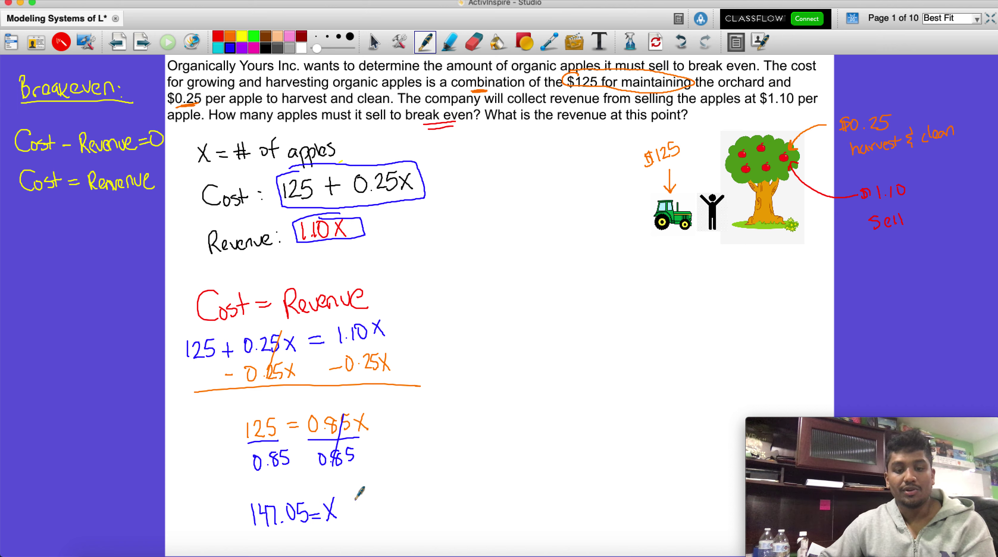
Write and box X=148, then arrow from 'break even' to the note 'we need to sell 148 apples'
mouse_move(353, 504)
left_mouse_down()
mouse_move(447, 414)
mouse_move(474, 311)
mouse_move(469, 217)
mouse_move(407, 133)
mouse_move(335, 133)
left_mouse_up()
left_click_drag(335, 132, 345, 140)
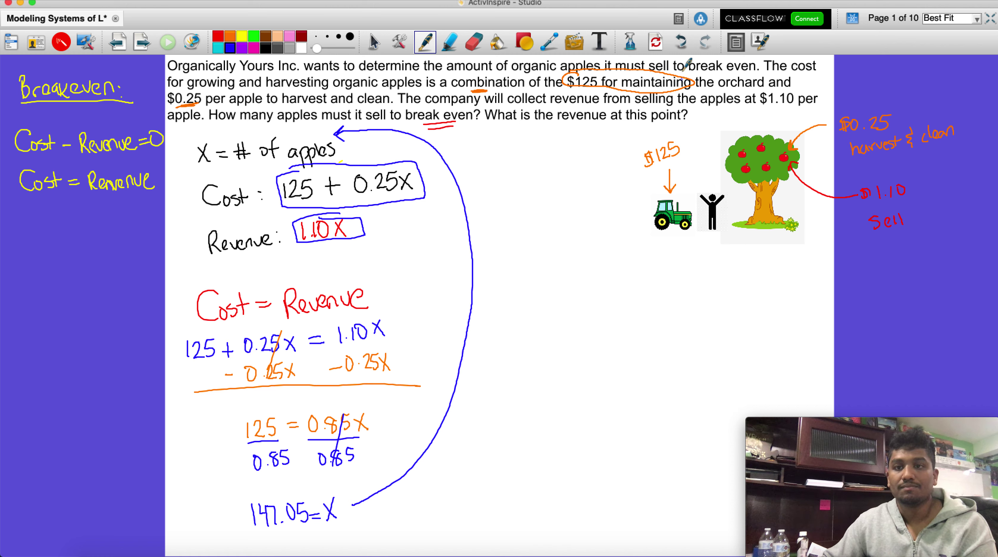
left_click(689, 44)
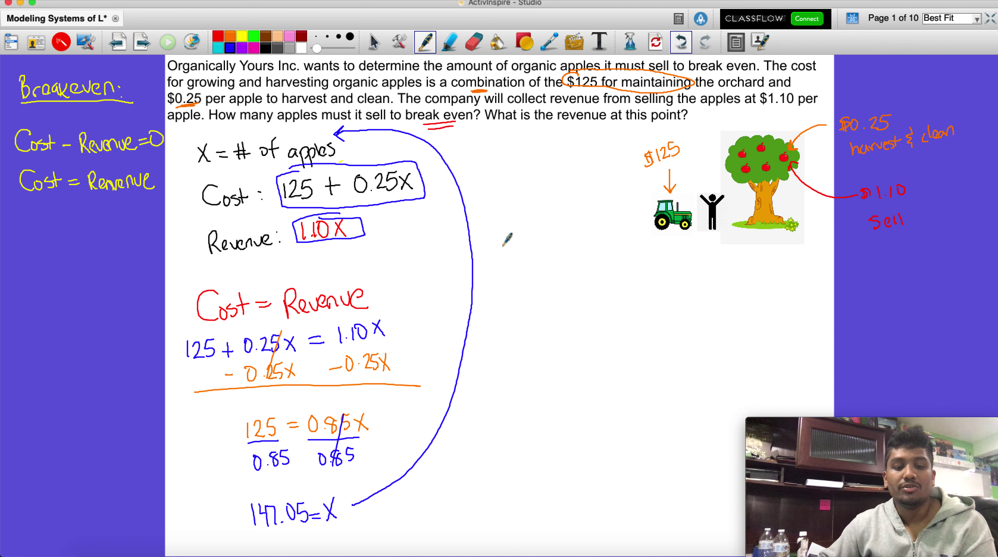
left_click_drag(304, 527, 316, 554)
mouse_move(315, 527)
left_mouse_down()
mouse_move(302, 554)
mouse_move(325, 536)
mouse_move(331, 548)
left_mouse_up()
mouse_move(336, 532)
left_mouse_down()
mouse_move(344, 548)
mouse_move(358, 526)
mouse_move(290, 554)
mouse_move(373, 546)
left_mouse_up()
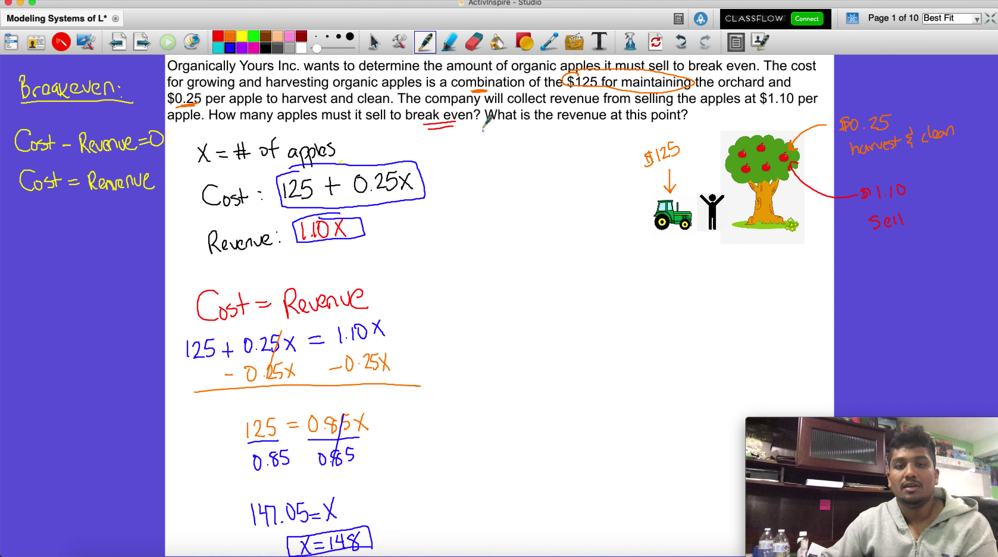
mouse_move(461, 133)
left_mouse_down()
mouse_move(496, 168)
mouse_move(592, 148)
left_mouse_up()
mouse_move(525, 177)
left_mouse_down()
mouse_move(518, 189)
mouse_move(613, 164)
mouse_move(620, 171)
mouse_move(636, 157)
left_mouse_up()
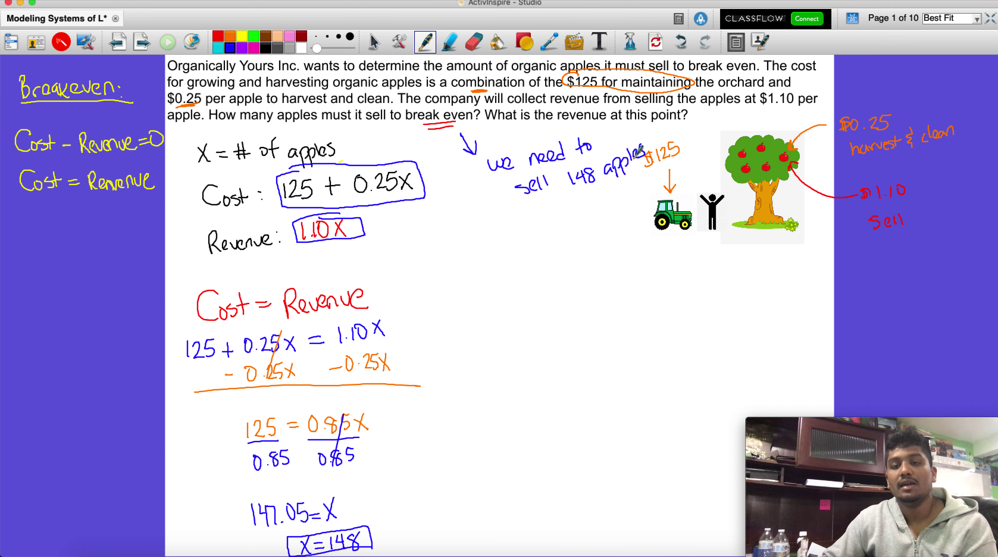
In brown, underline 'revenue', arrow to the Revenue expression and write 1.10X
left_click(276, 40)
left_click_drag(578, 121, 602, 119)
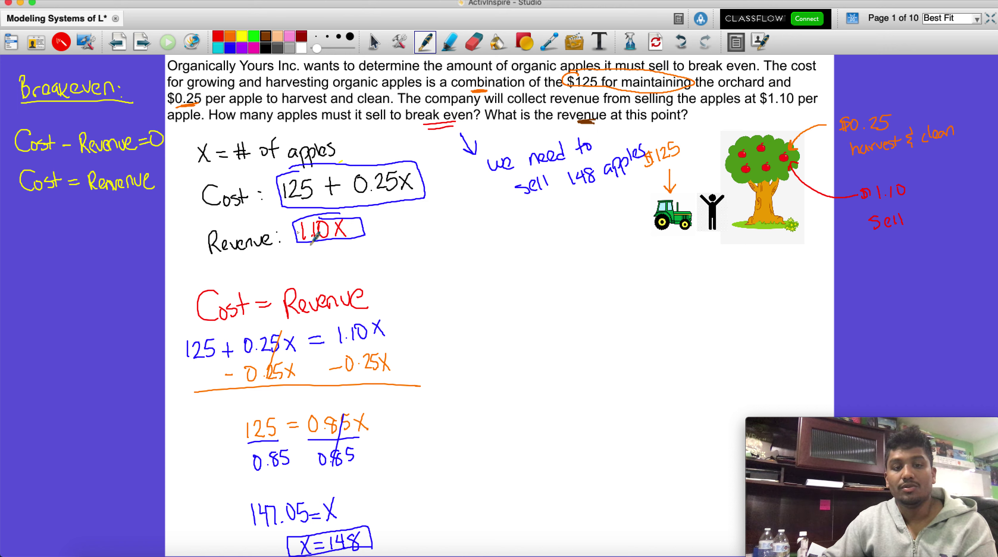
mouse_move(171, 248)
left_mouse_down()
mouse_move(202, 247)
mouse_move(196, 258)
left_mouse_up()
left_click_drag(503, 292, 513, 311)
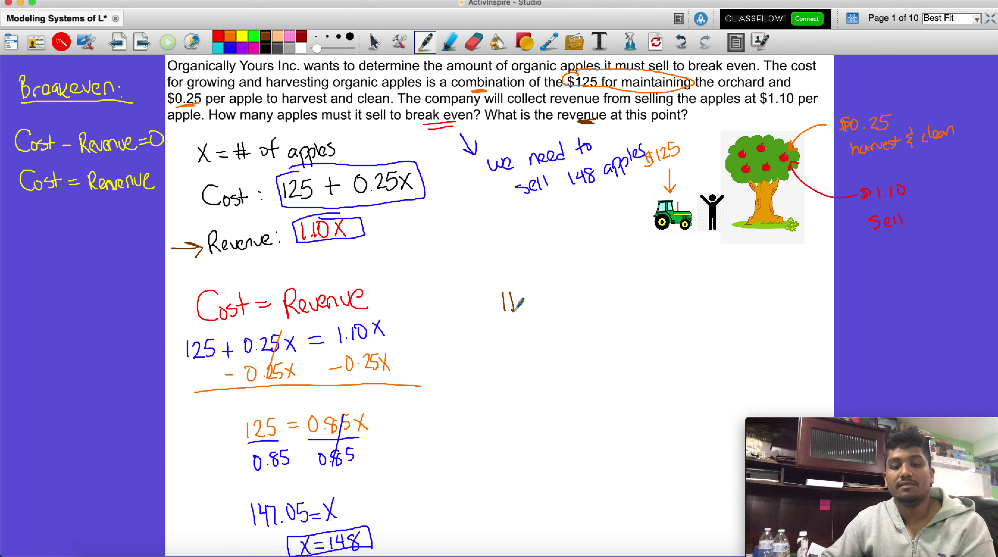
left_click(681, 42)
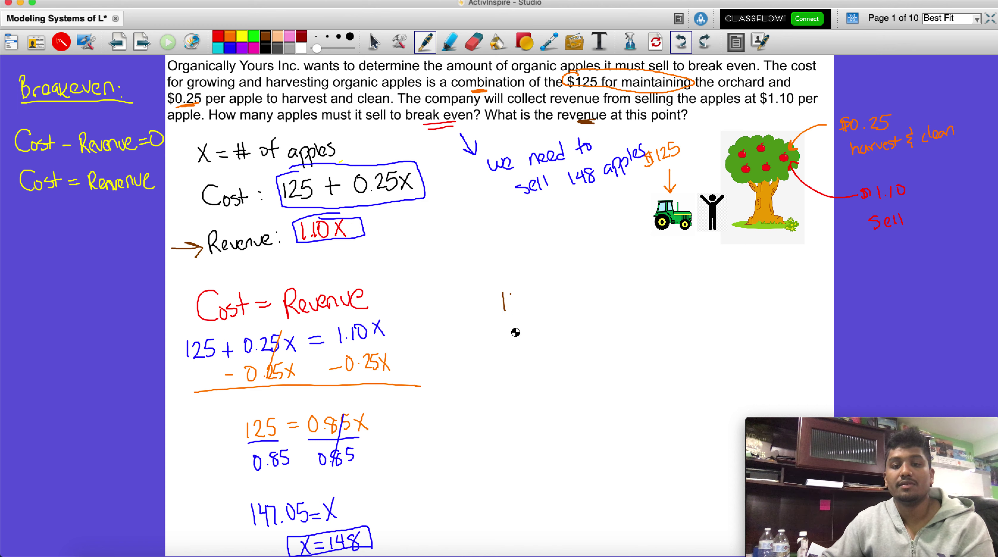
left_click(514, 307)
mouse_move(523, 293)
left_mouse_down()
mouse_move(523, 310)
mouse_move(532, 294)
mouse_move(558, 308)
left_mouse_up()
mouse_move(557, 293)
left_mouse_down()
mouse_move(513, 352)
mouse_move(537, 336)
mouse_move(562, 354)
left_mouse_up()
left_click(520, 349)
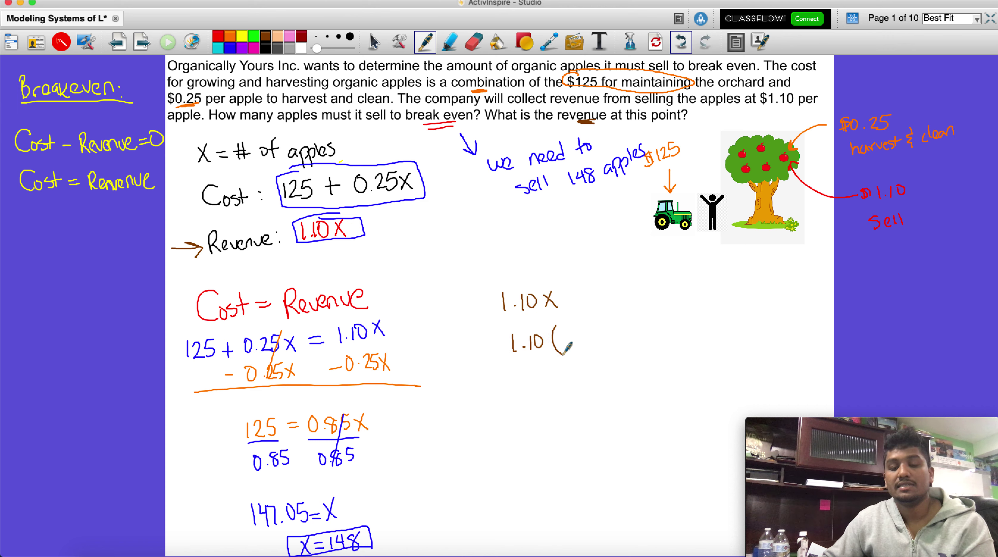
Double-underline 148 in the note and substitute it to get 1.10(148)
left_click_drag(588, 192, 603, 186)
left_click_drag(587, 198, 604, 191)
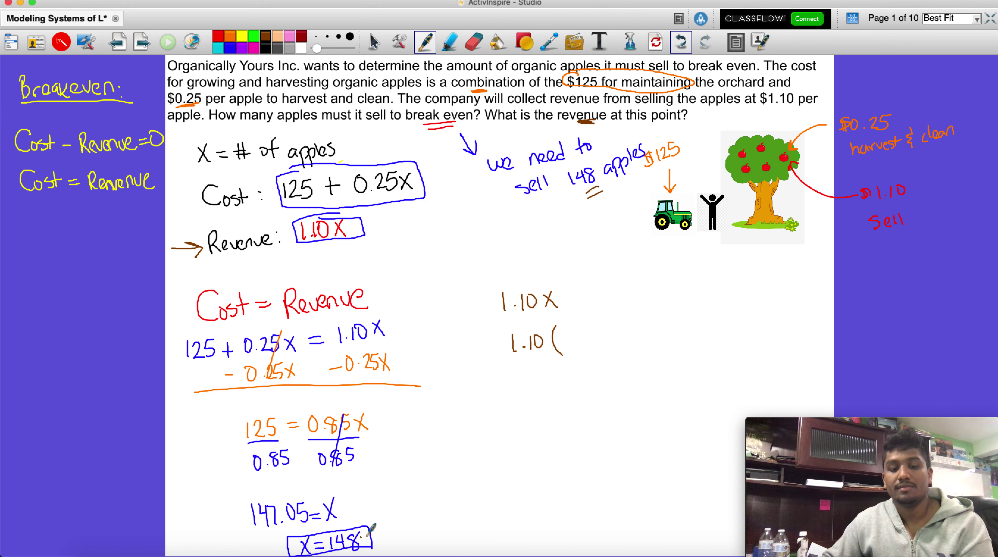
mouse_move(566, 330)
left_mouse_down()
mouse_move(568, 349)
mouse_move(583, 345)
left_mouse_up()
mouse_move(591, 329)
left_mouse_down()
mouse_move(587, 338)
mouse_move(589, 330)
left_mouse_up()
left_click_drag(584, 315, 595, 351)
Write the result Revenue: $162.80 and box it
mouse_move(502, 407)
left_mouse_down()
mouse_move(531, 424)
mouse_move(588, 417)
left_mouse_up()
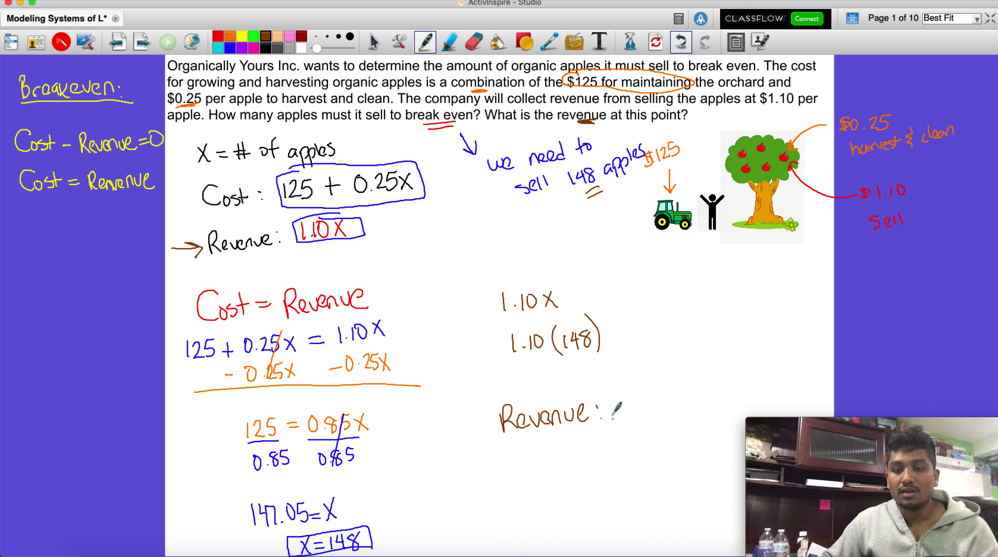
mouse_move(617, 397)
left_mouse_down()
mouse_move(617, 420)
mouse_move(624, 409)
mouse_move(650, 418)
mouse_move(682, 396)
mouse_move(607, 398)
left_mouse_up()
left_click(659, 414)
mouse_move(652, 370)
left_mouse_down()
mouse_move(689, 367)
mouse_move(675, 418)
mouse_move(500, 434)
mouse_move(510, 388)
mouse_move(661, 369)
left_mouse_up()
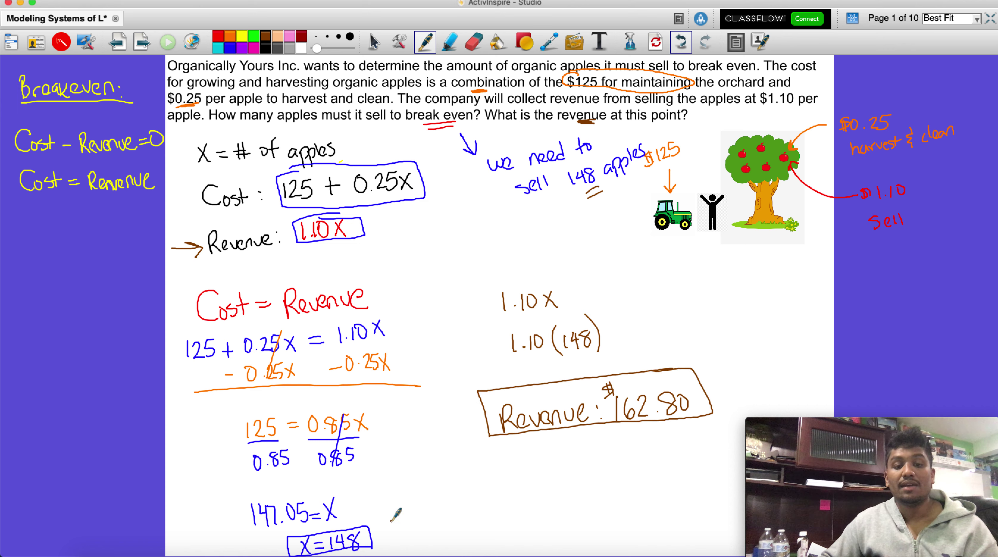